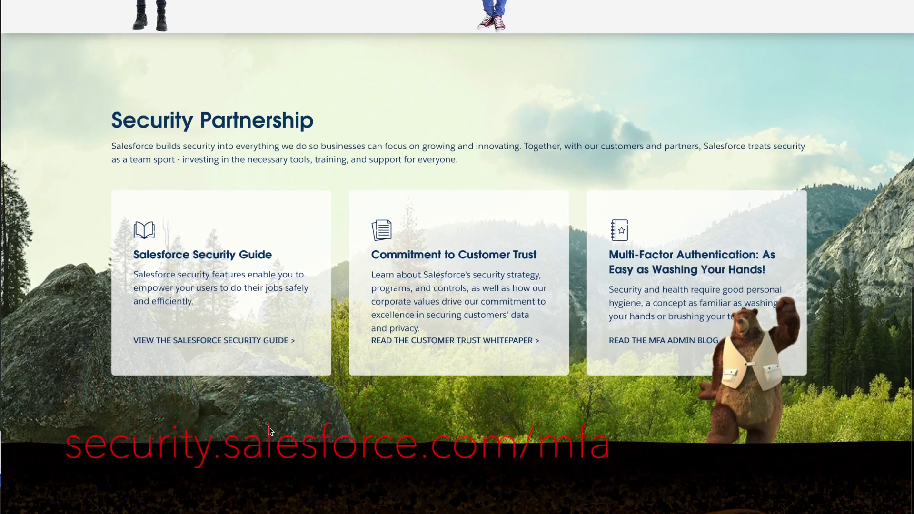
pyautogui.scroll(-2, 270, 430)
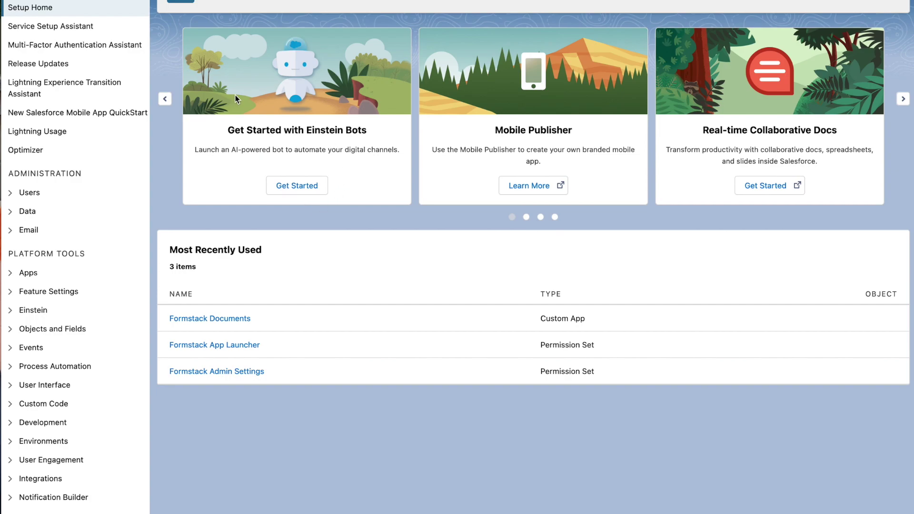
# Open the Multi-Factor Authentication Assistant and review its Get Ready, Roll Out and Manage tabs
pyautogui.click(66, 50)
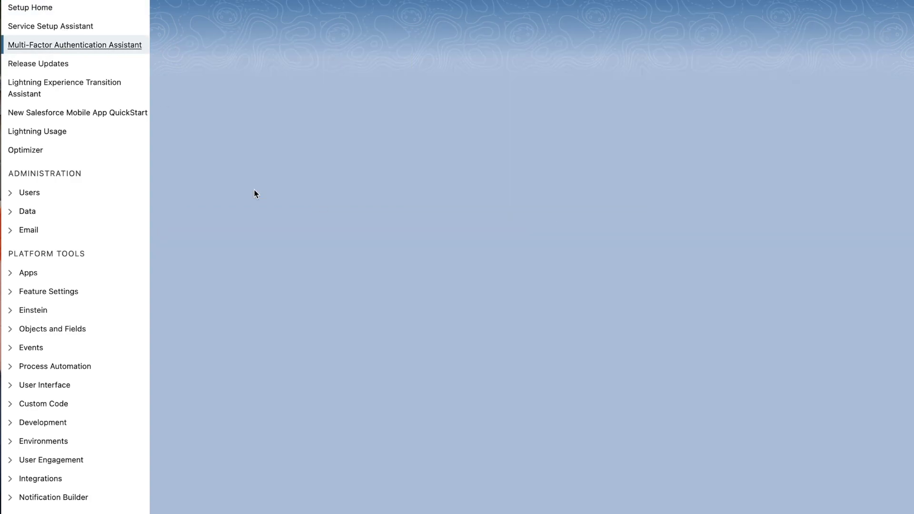
pyautogui.scroll(-3, 343, 281)
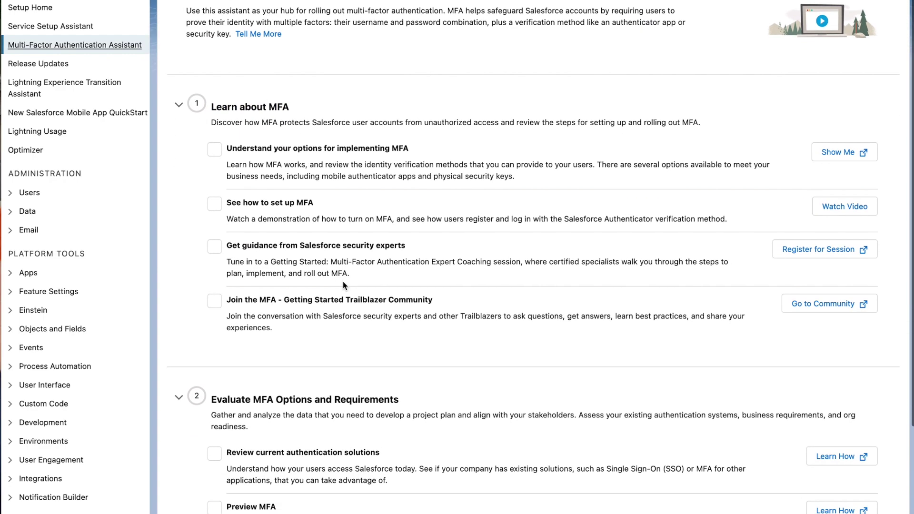
pyautogui.scroll(-9, 343, 281)
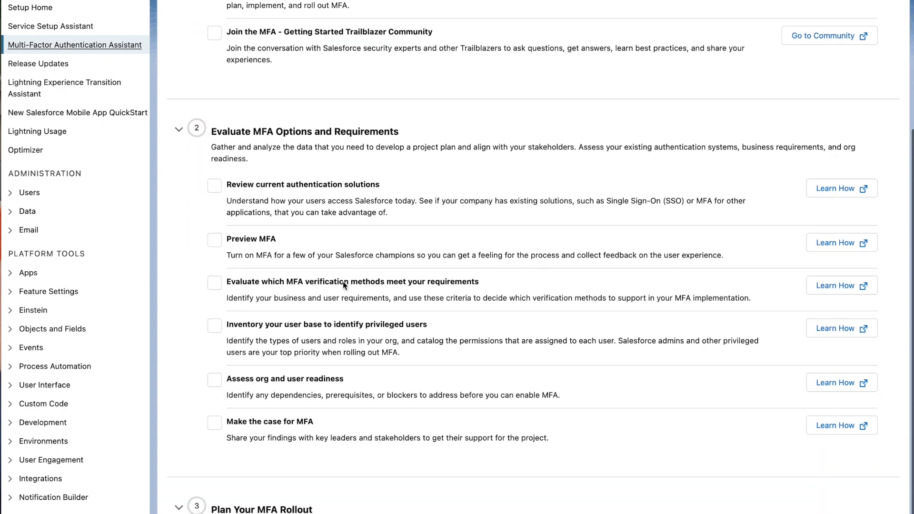
pyautogui.scroll(-2, 343, 281)
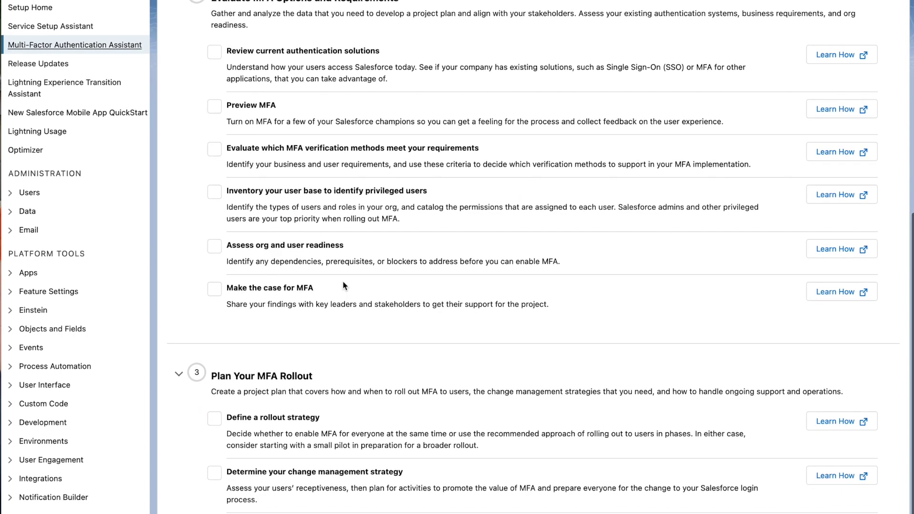
pyautogui.scroll(15, 343, 281)
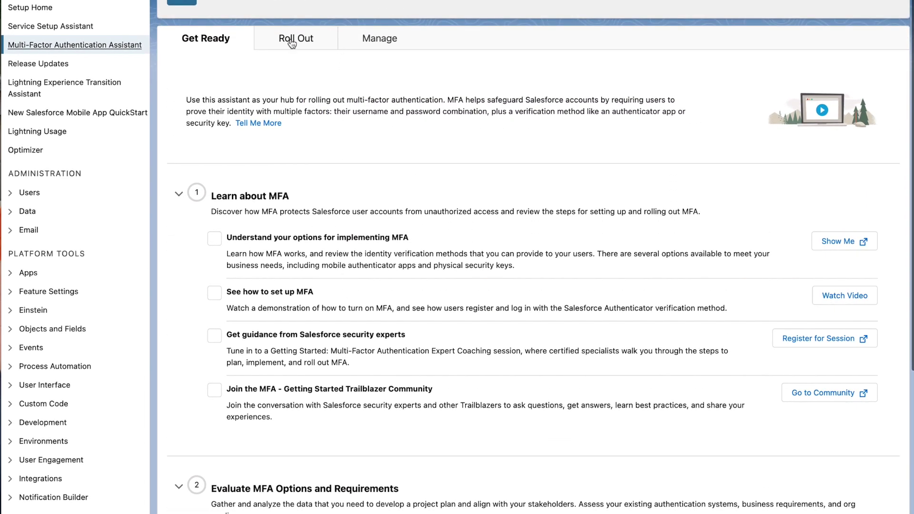
pyautogui.click(299, 41)
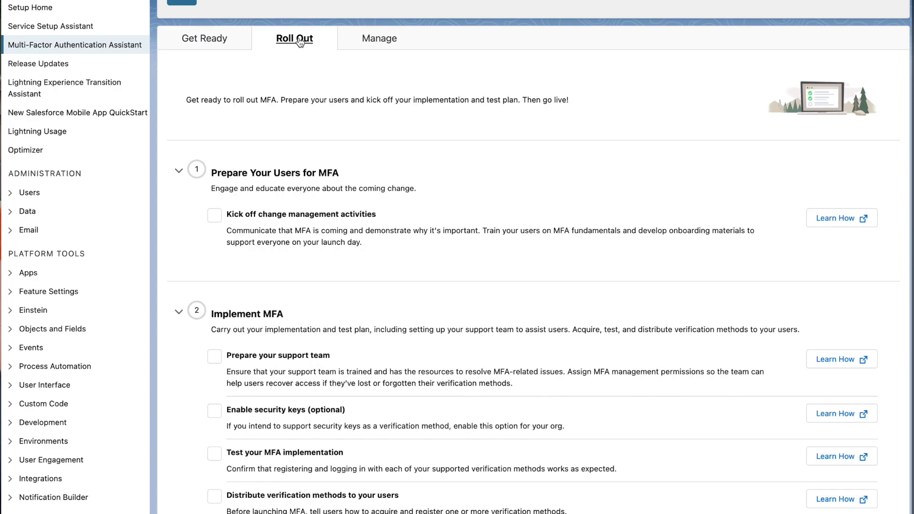
pyautogui.click(370, 40)
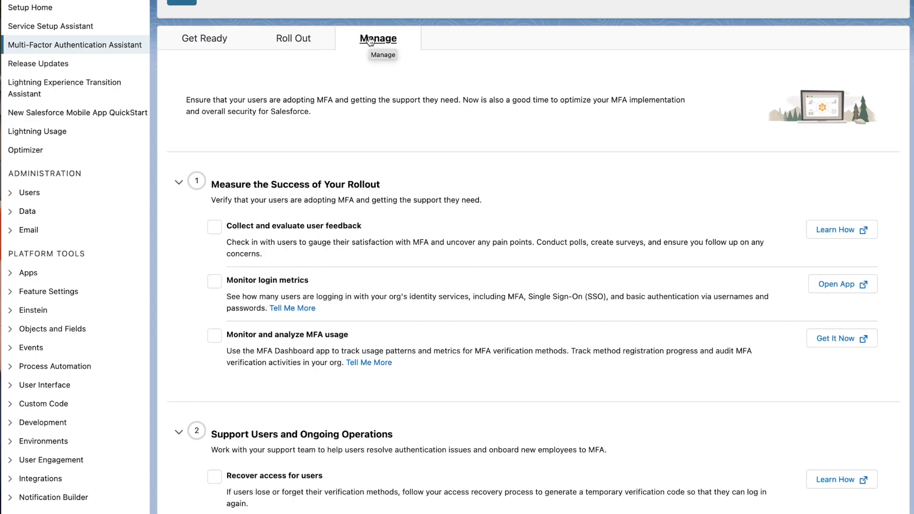
pyautogui.click(208, 40)
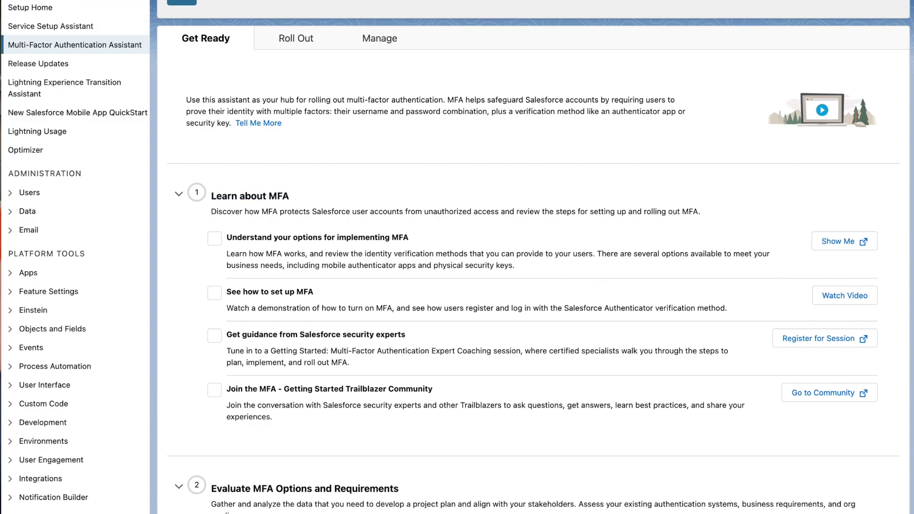
# Find Permission Sets via Quick Find 'permiss' and start a new permission set
pyautogui.write('permiss')
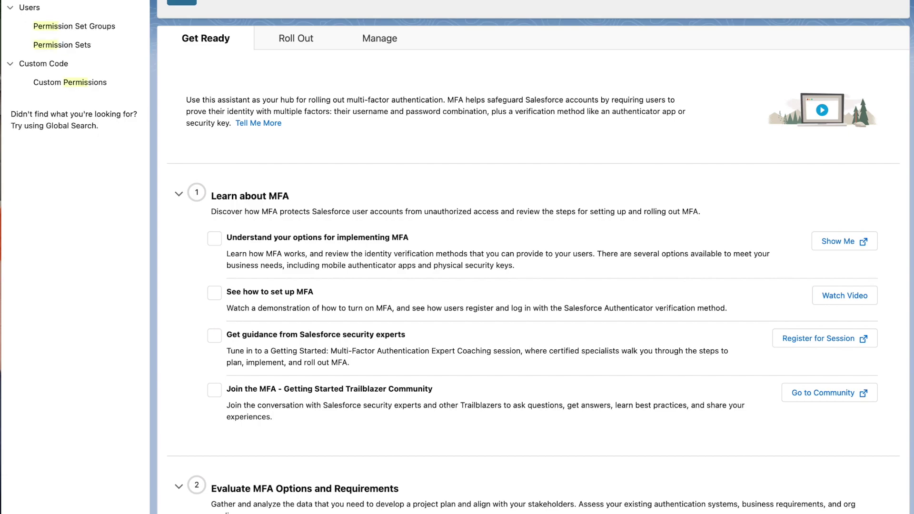
pyautogui.click(82, 46)
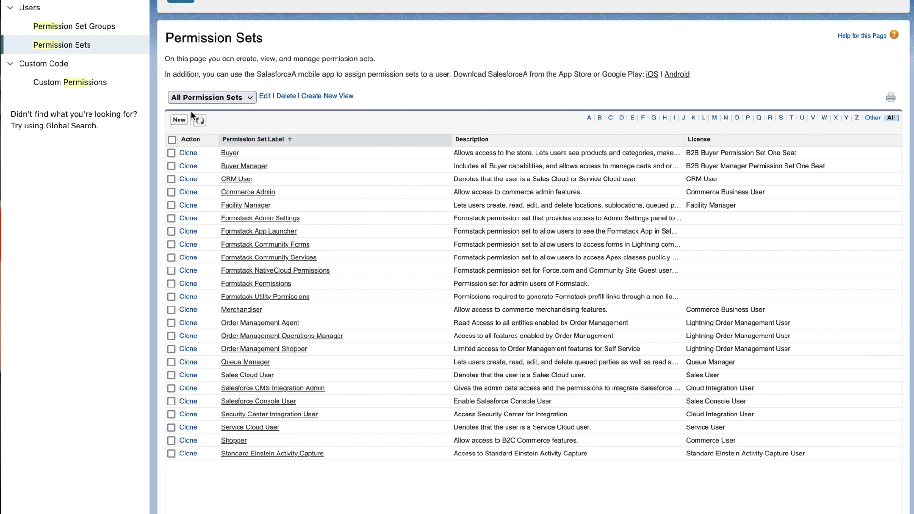
pyautogui.click(178, 121)
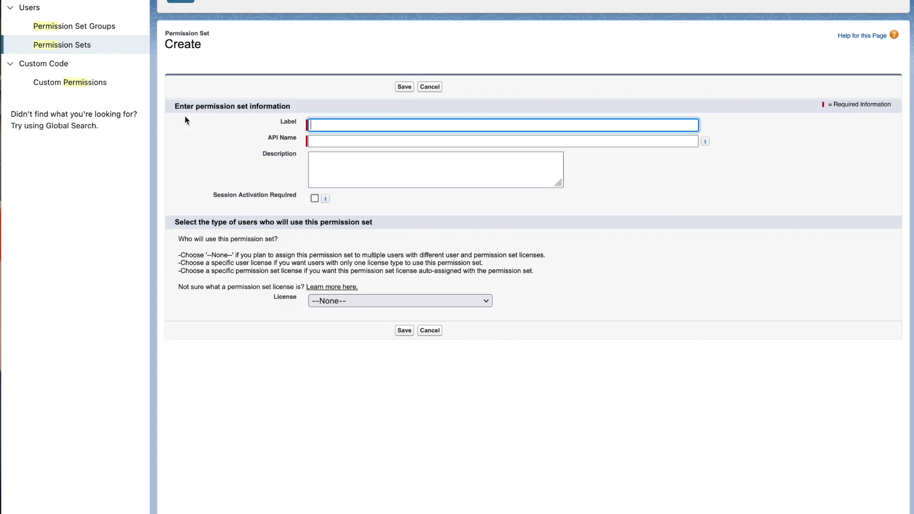
# Save a permission set labelled 'MFA Permissions Set' with API name MFA_Permissions_Set
pyautogui.write('MFA Permissions Set')
pyautogui.press('Tab')
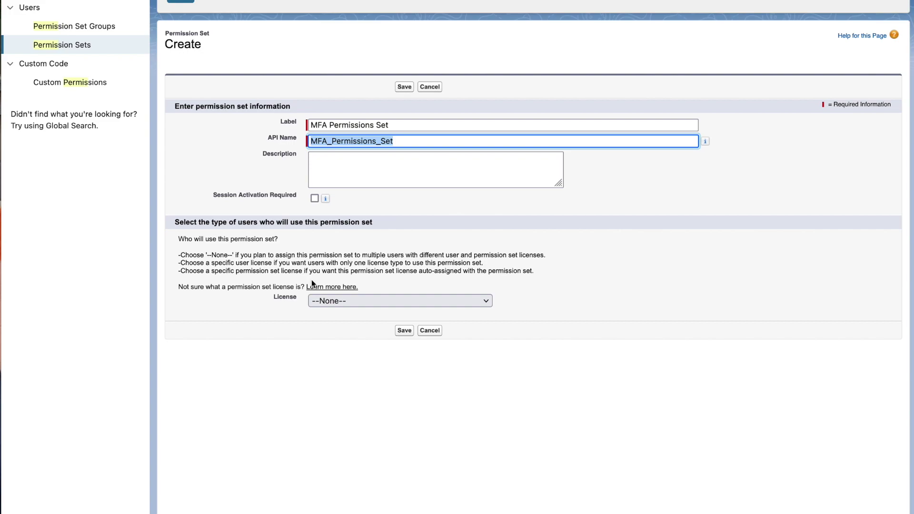
pyautogui.click(406, 89)
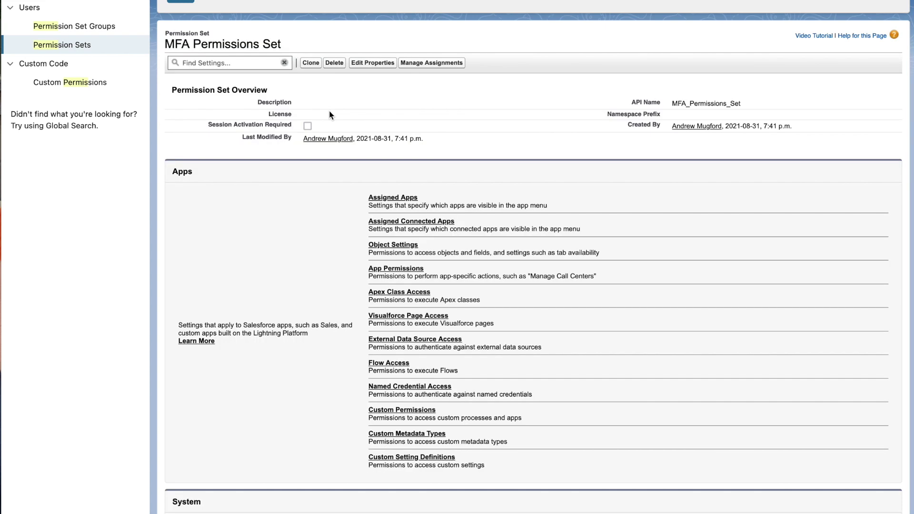
# Search the permission set's settings for 'multi' to locate Multi-Factor Authentication for User Interface Logins
pyautogui.click(248, 62)
pyautogui.write('multi')
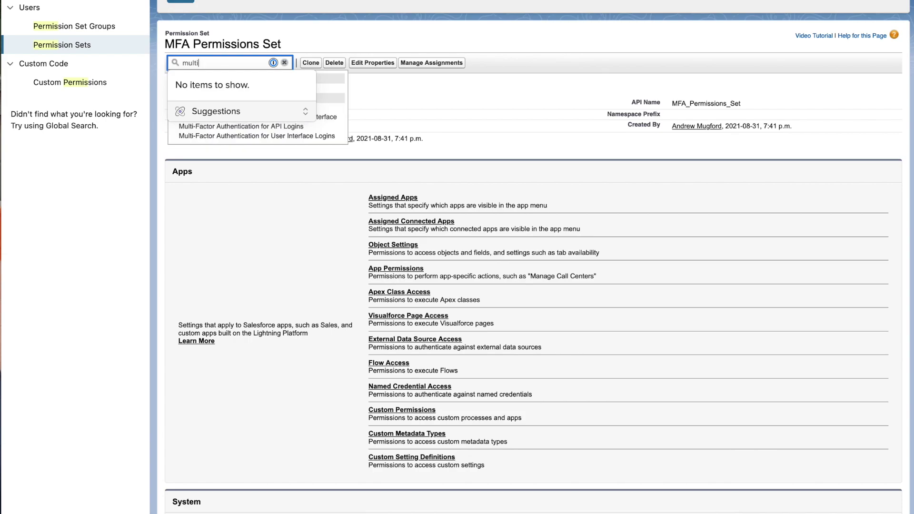
pyautogui.click(265, 138)
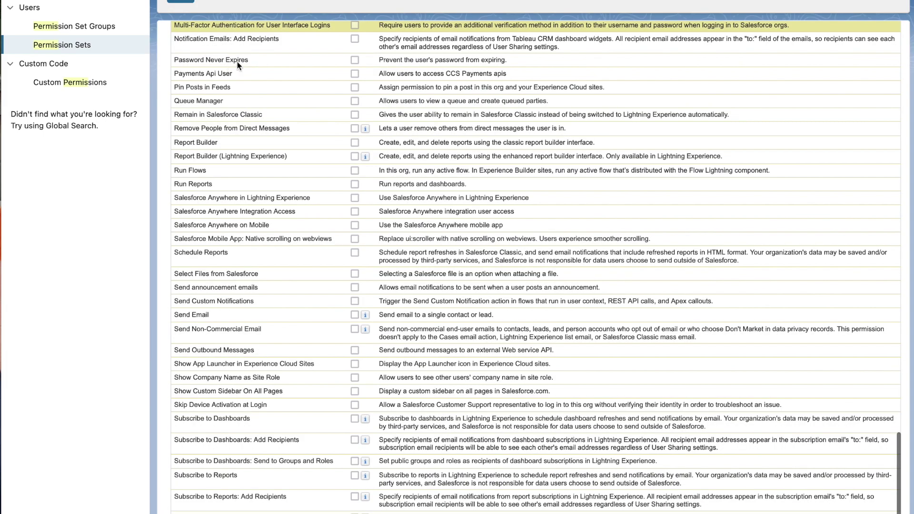
pyautogui.scroll(3, 287, 98)
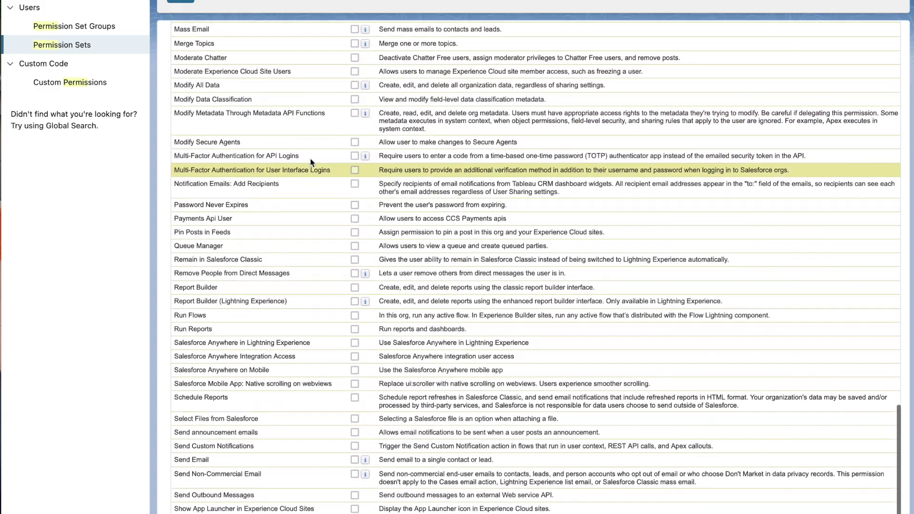
pyautogui.scroll(20, 356, 170)
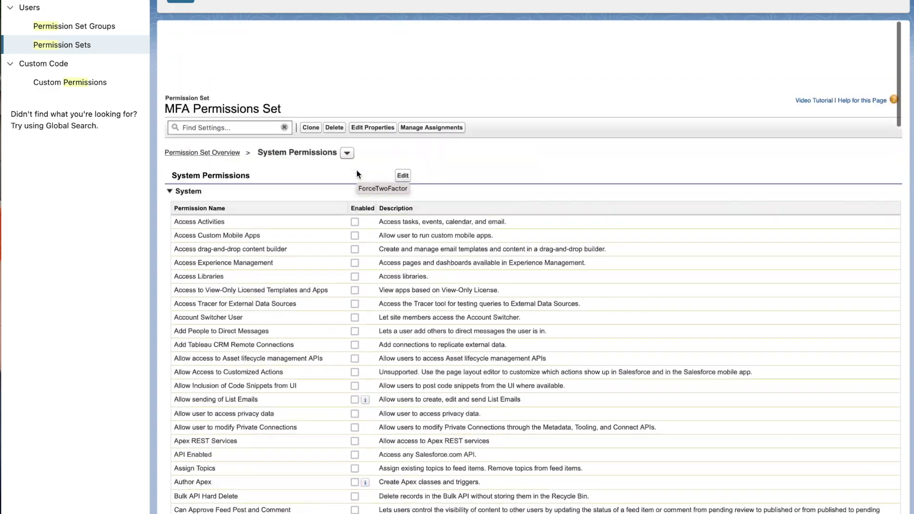
pyautogui.scroll(-3, 356, 170)
# Enable Multi-Factor Authentication for User Interface Logins in System Permissions and save
pyautogui.click(403, 112)
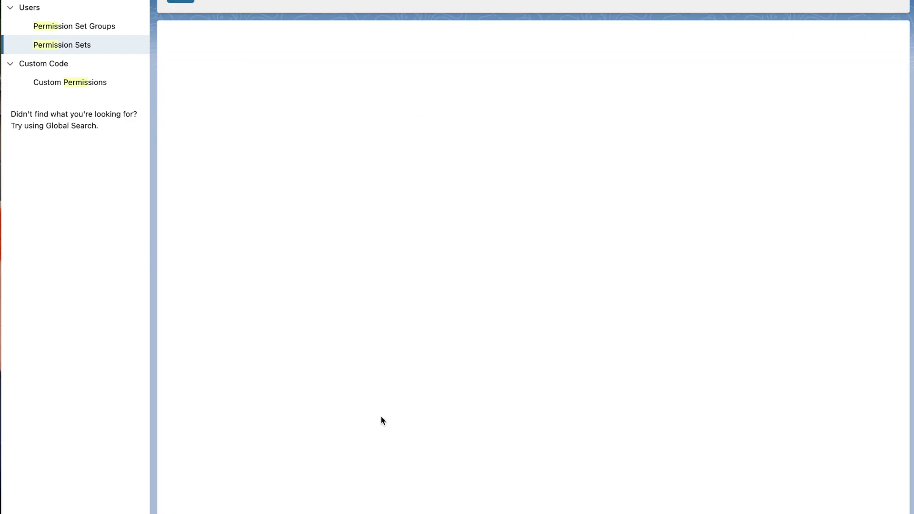
pyautogui.scroll(-15, 395, 409)
pyautogui.scroll(-12, 396, 411)
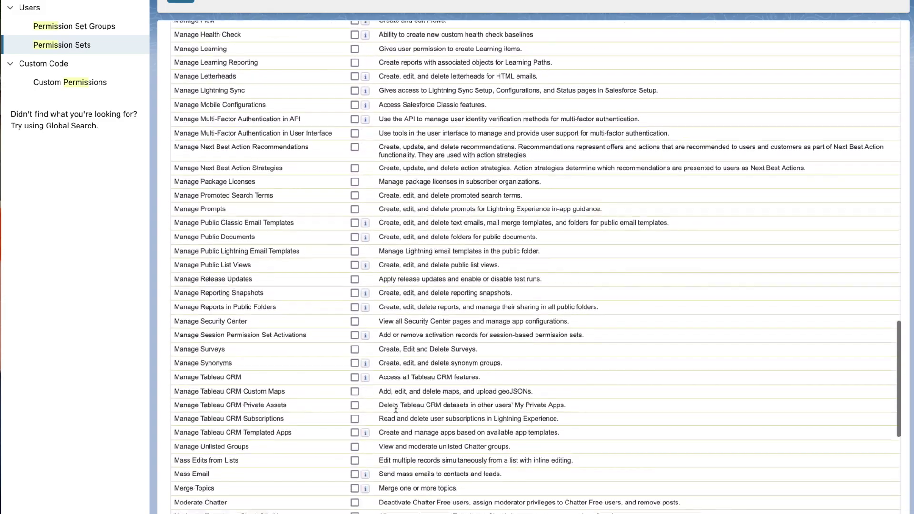
pyautogui.scroll(-12, 395, 409)
pyautogui.scroll(6, 325, 271)
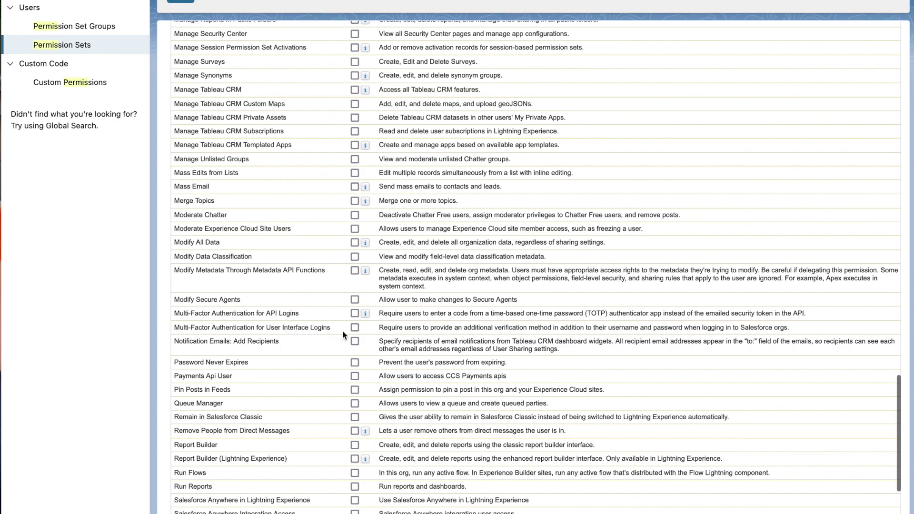
pyautogui.click(355, 327)
pyautogui.scroll(15, 334, 311)
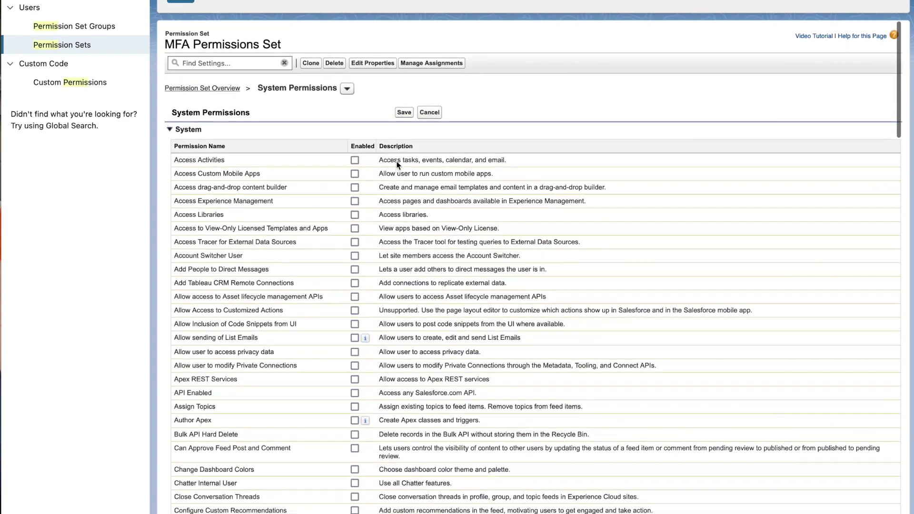
pyautogui.click(404, 113)
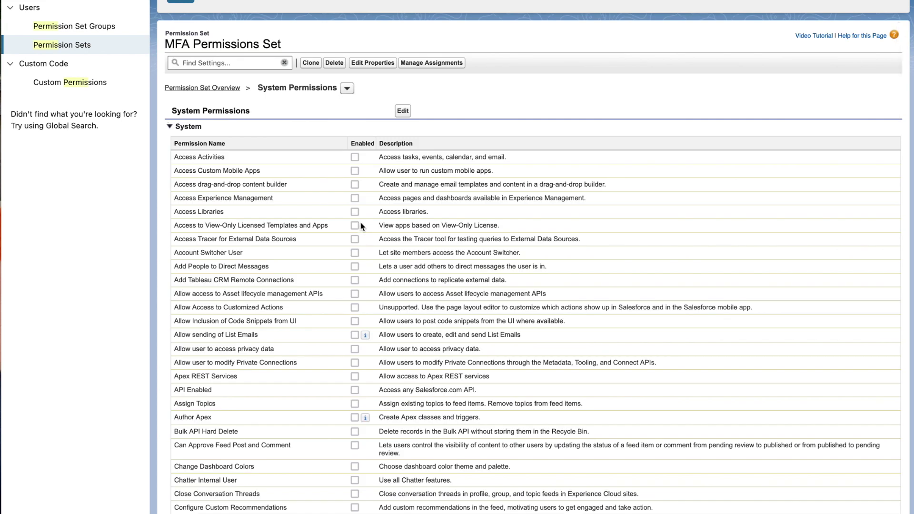
pyautogui.click(426, 65)
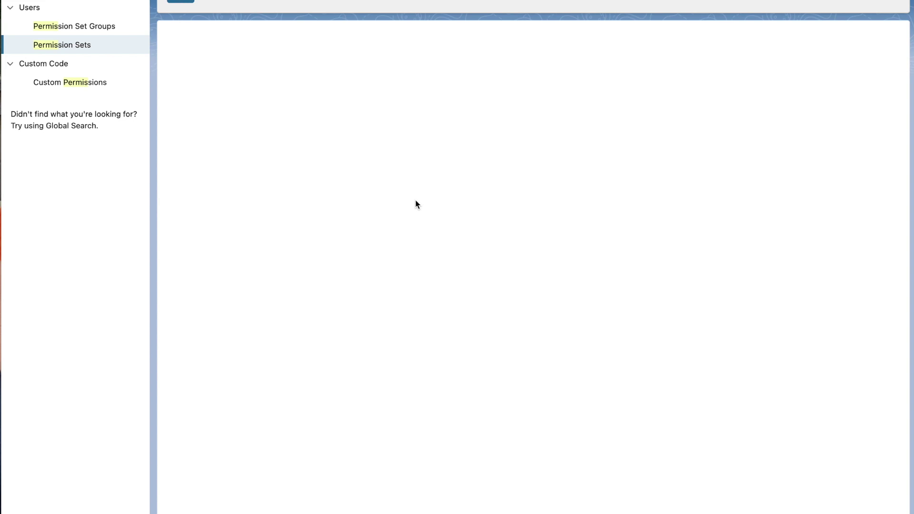
# Add an assignment of the MFA Permissions Set for the System Administrator user and finish
pyautogui.click(418, 95)
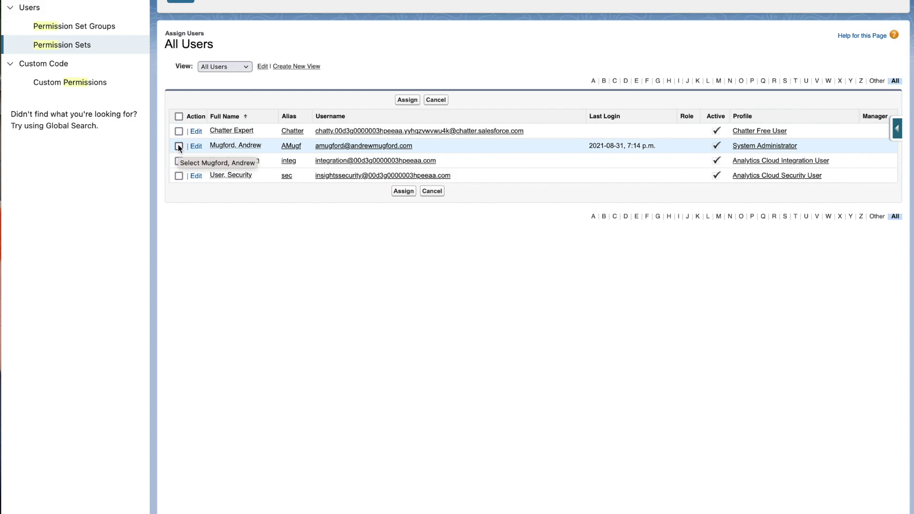
pyautogui.click(179, 147)
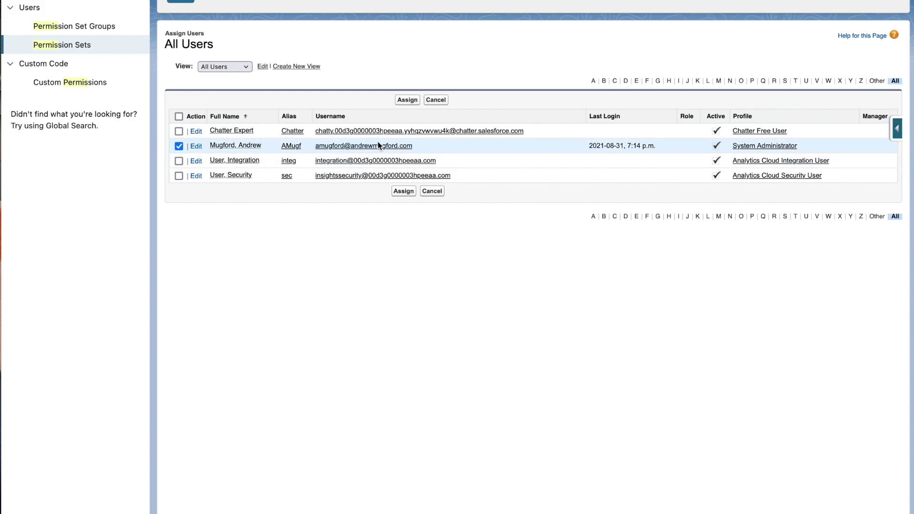
pyautogui.click(401, 194)
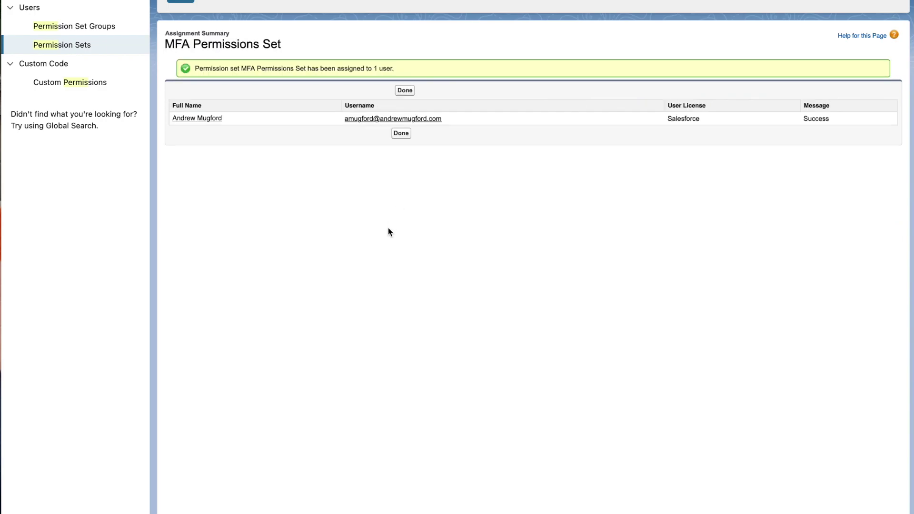
pyautogui.click(400, 133)
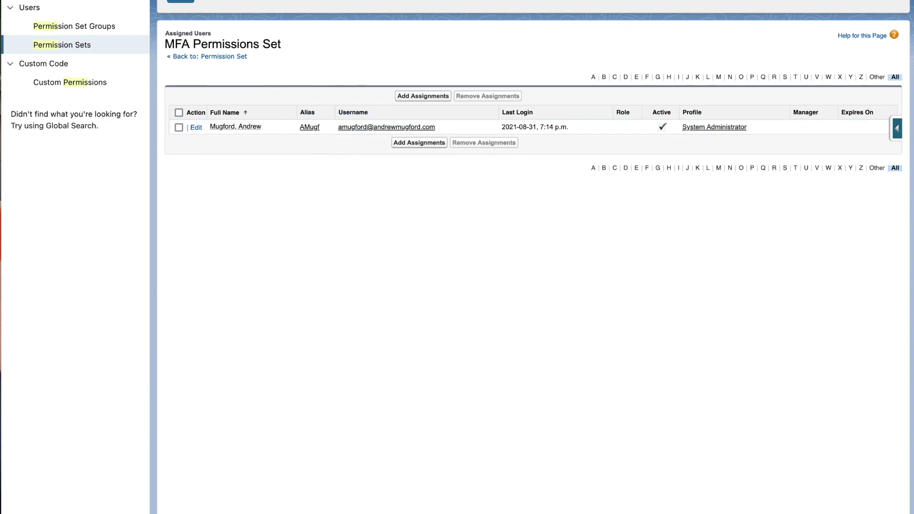
# Open the admin's user record via Quick Find 'user' and confirm the MFA Permissions Set assignment
pyautogui.write('user')
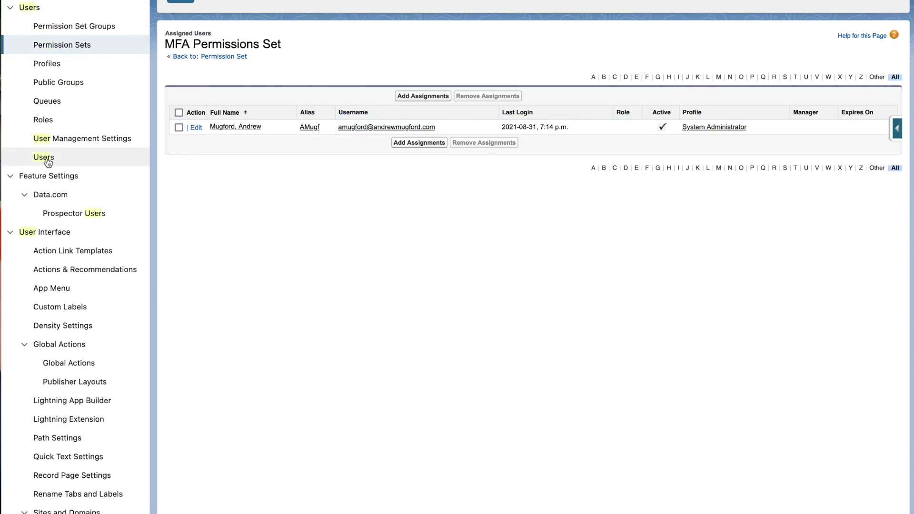
pyautogui.click(49, 160)
pyautogui.click(230, 230)
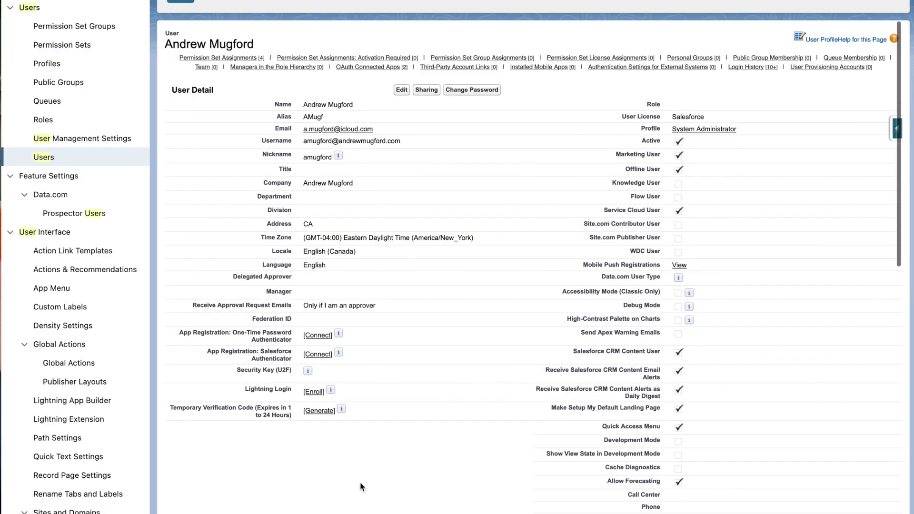
pyautogui.scroll(-12, 360, 487)
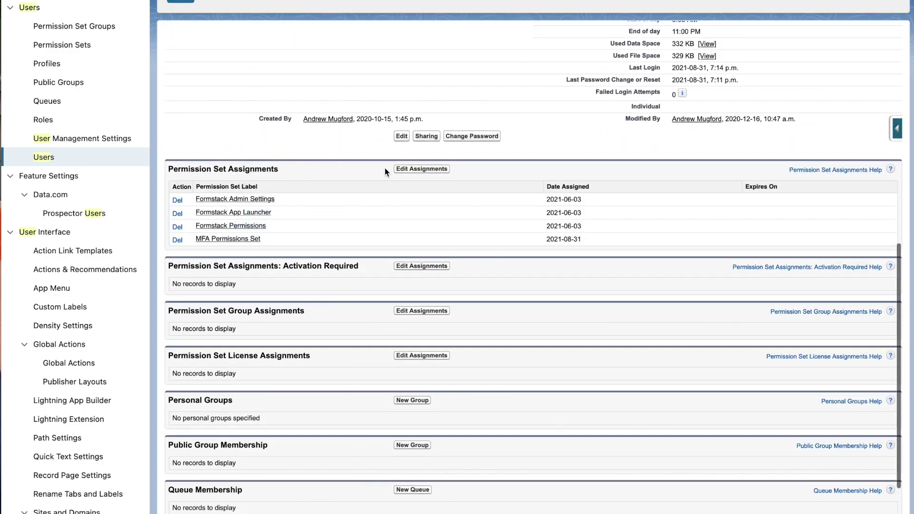
pyautogui.moveTo(181, 170); pyautogui.dragTo(254, 166)
pyautogui.moveTo(279, 239); pyautogui.dragTo(191, 241)
pyautogui.scroll(7, 192, 241)
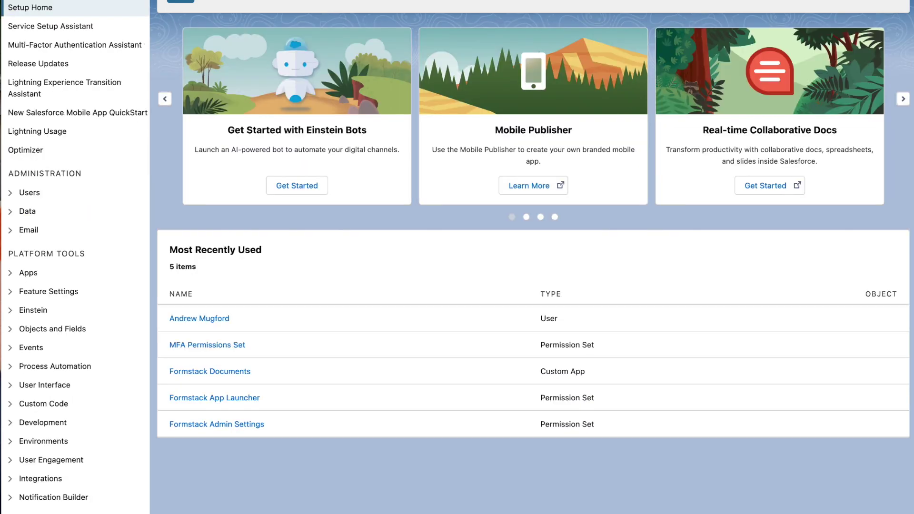
# Log out and log back in as the administrator using the saved password
pyautogui.click(895, 1)
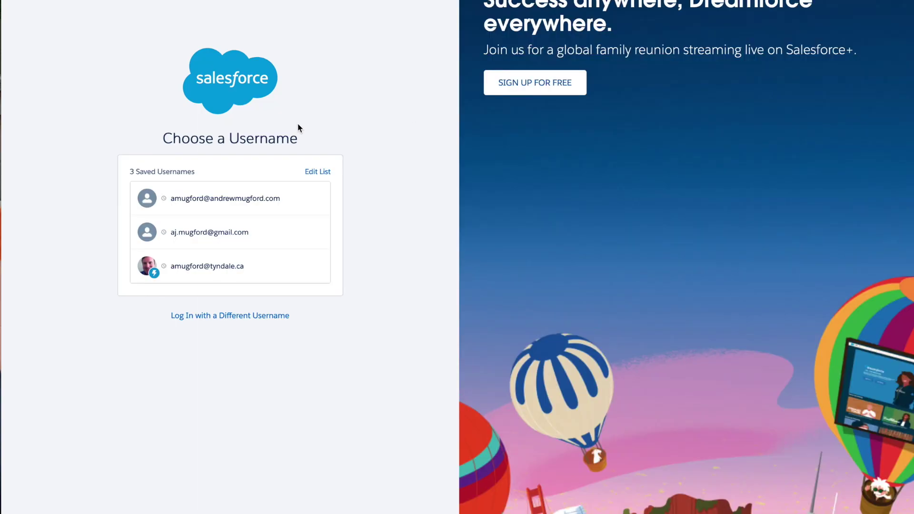
pyautogui.click(247, 200)
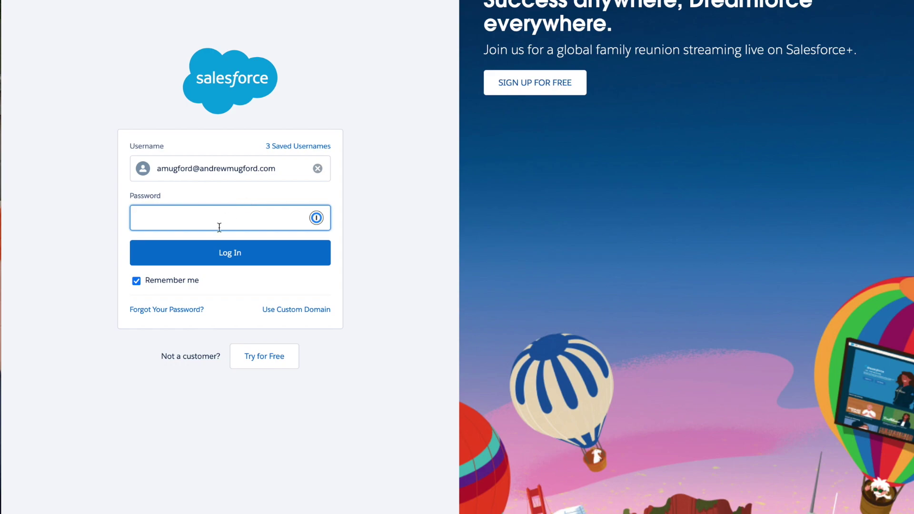
pyautogui.press('super+backslash')
pyautogui.click(874, 31)
pyautogui.press('super+v')
pyautogui.click(203, 251)
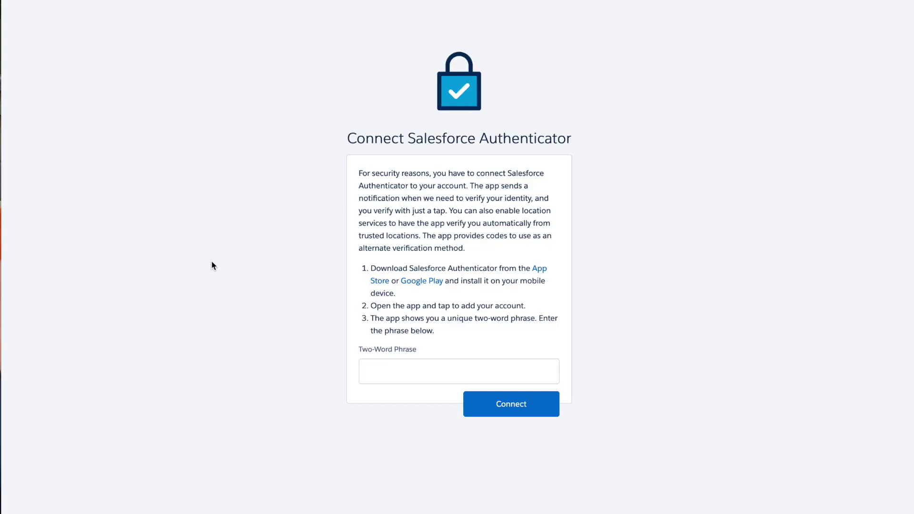
pyautogui.click(396, 371)
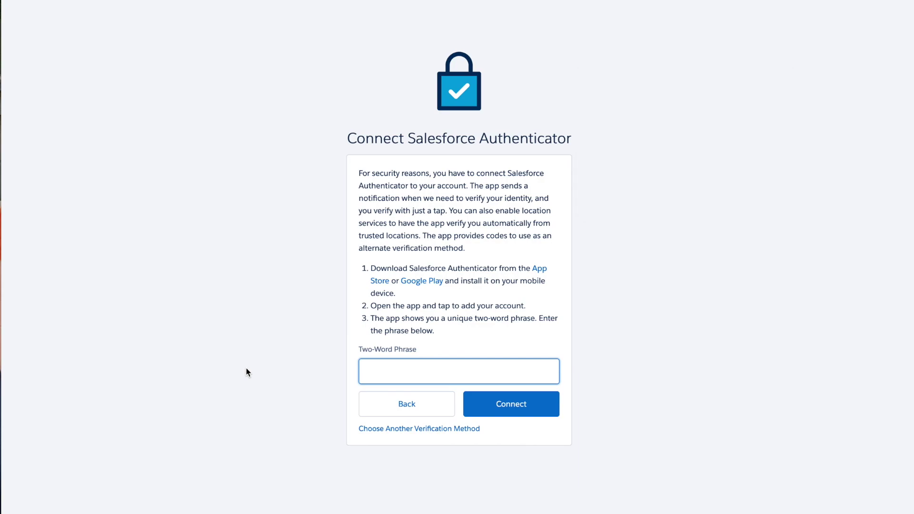
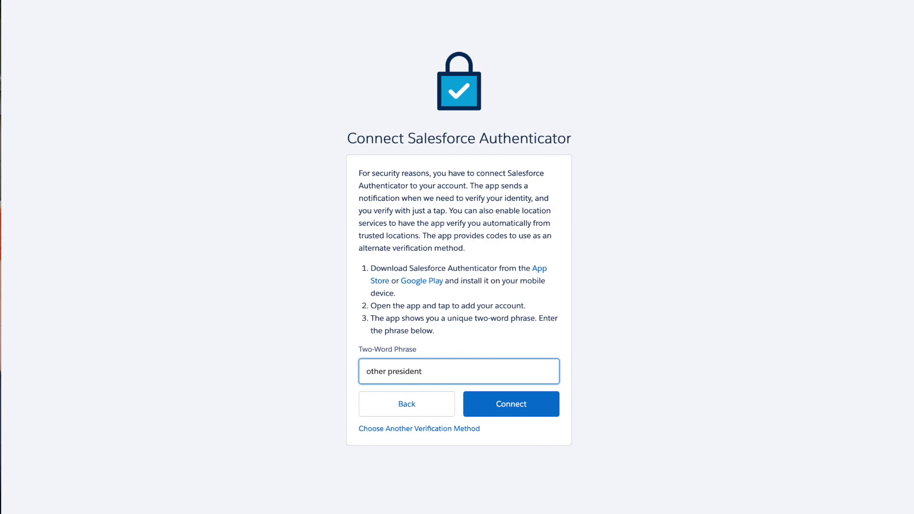
pyautogui.click(510, 408)
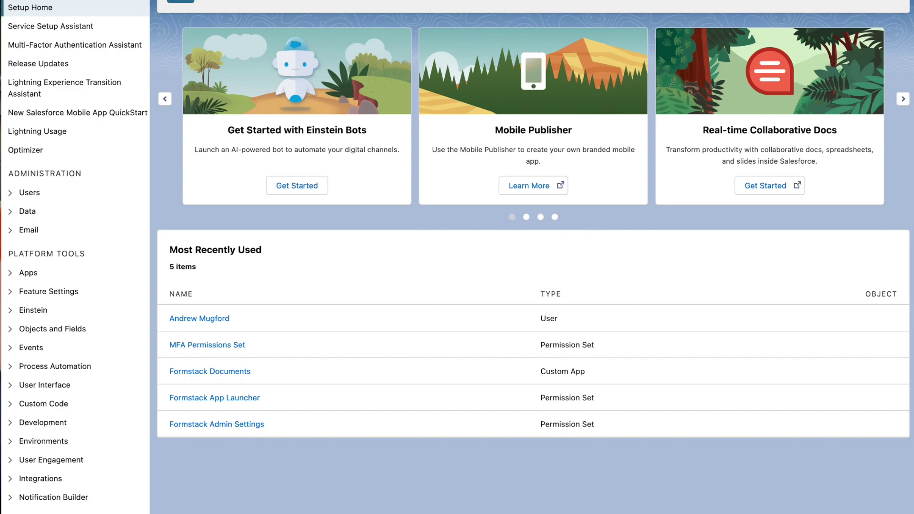
# Open the admin's user record and verify App Registration lists Salesforce Authenticator as connected
pyautogui.write('Users')
pyautogui.click(44, 157)
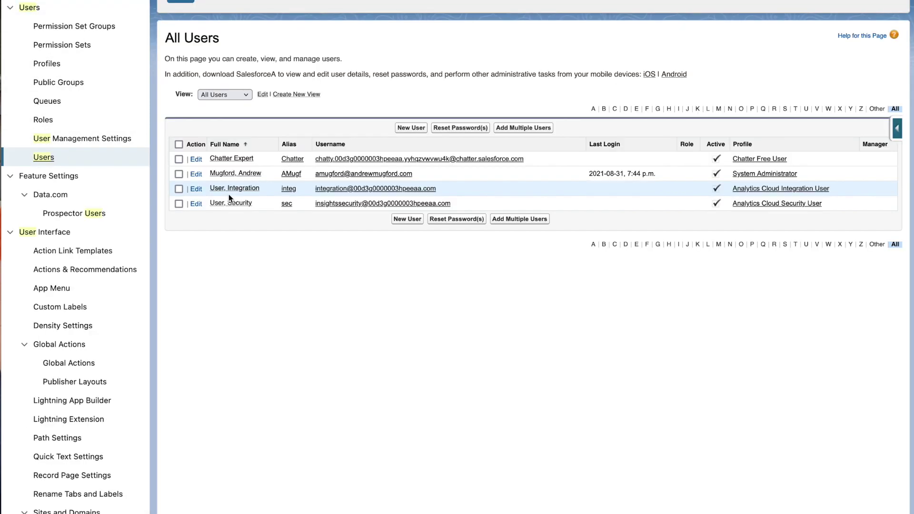
pyautogui.click(229, 175)
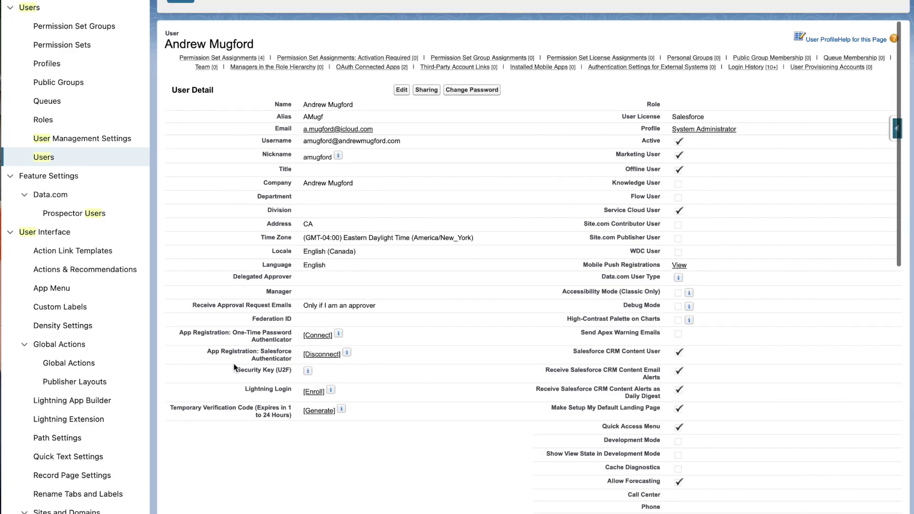
pyautogui.moveTo(213, 353); pyautogui.dragTo(317, 362)
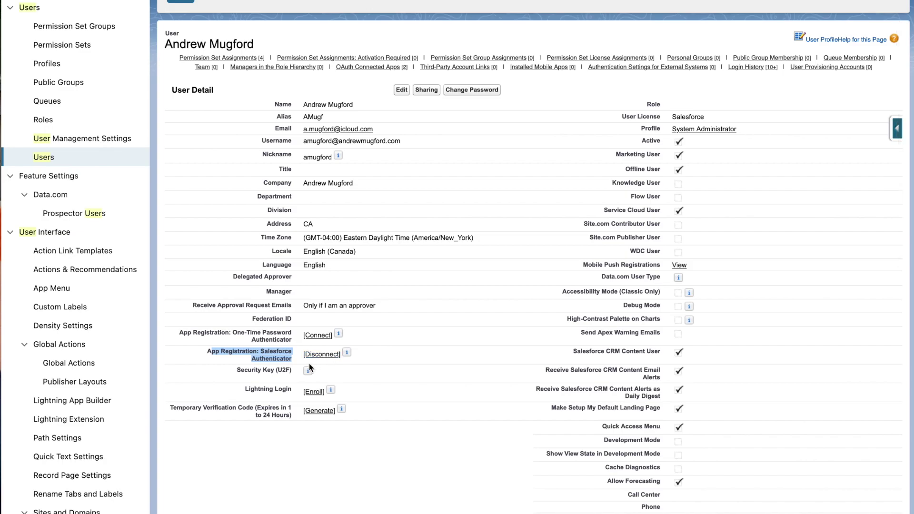
pyautogui.click(272, 335)
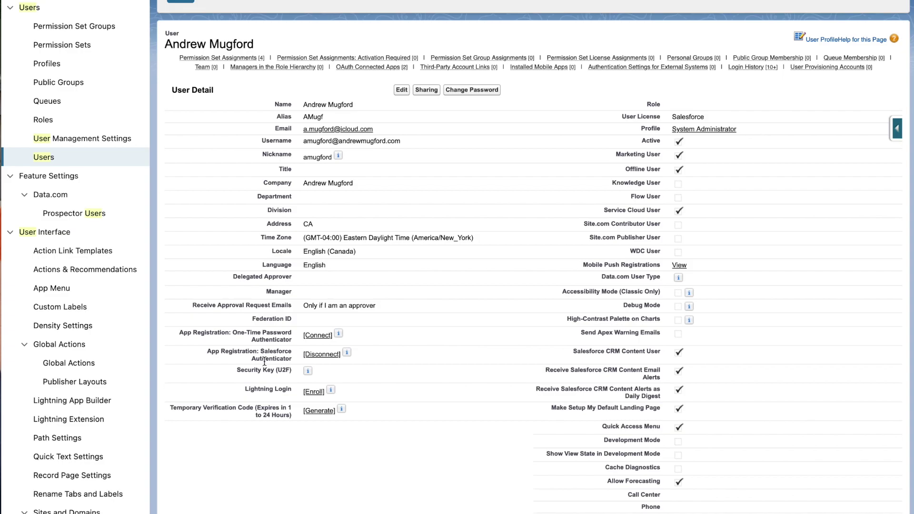
pyautogui.moveTo(248, 369); pyautogui.dragTo(257, 369)
pyautogui.click(257, 369)
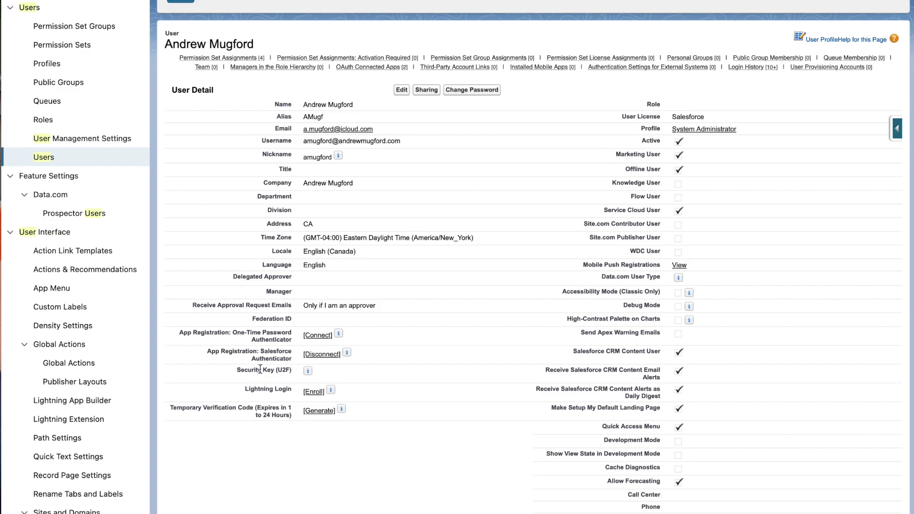